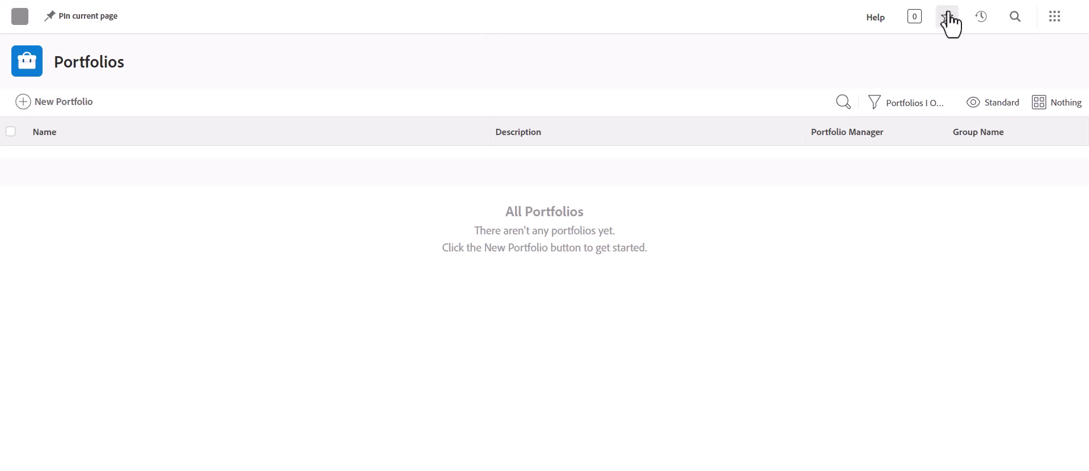
Go to the Portfolios list from the Main Menu's apps grid.
{"action": "left_click", "coordinate": [1055, 21]}
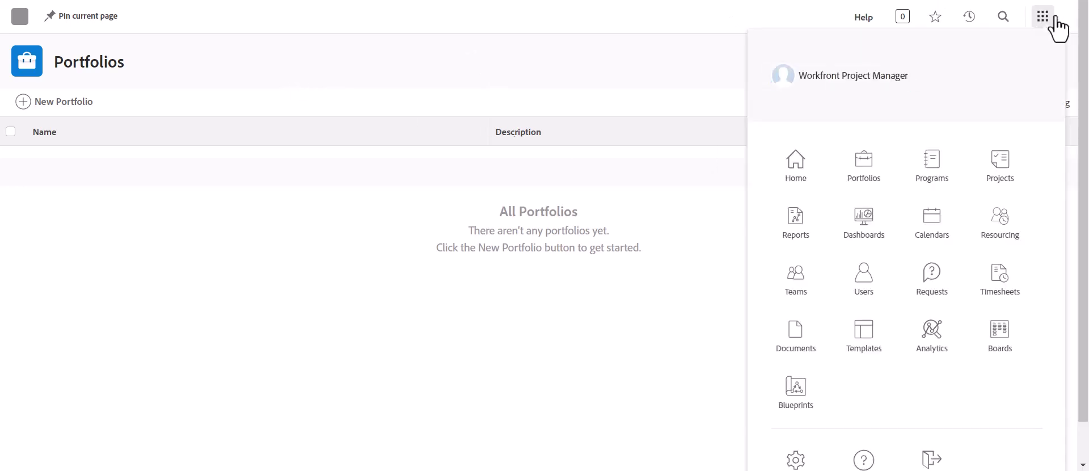
{"action": "left_click", "coordinate": [867, 180]}
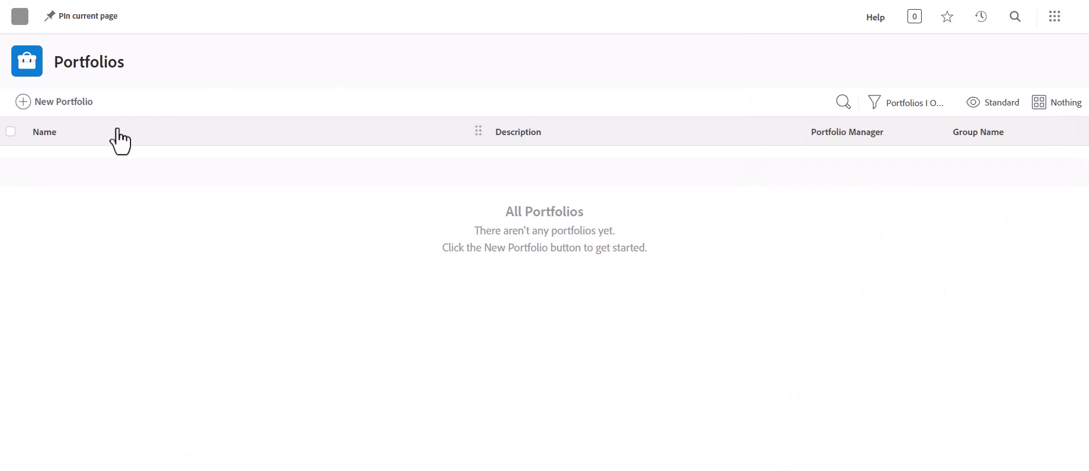
Create a new portfolio named '123 Corp' and show its Portfolio Details.
{"action": "left_click", "coordinate": [66, 104]}
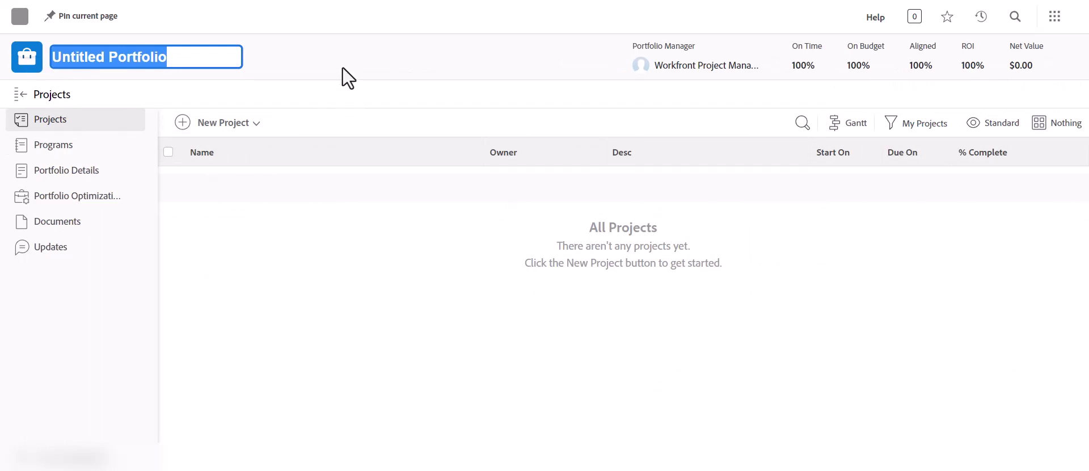
{"action": "type", "text": "123 Corp"}
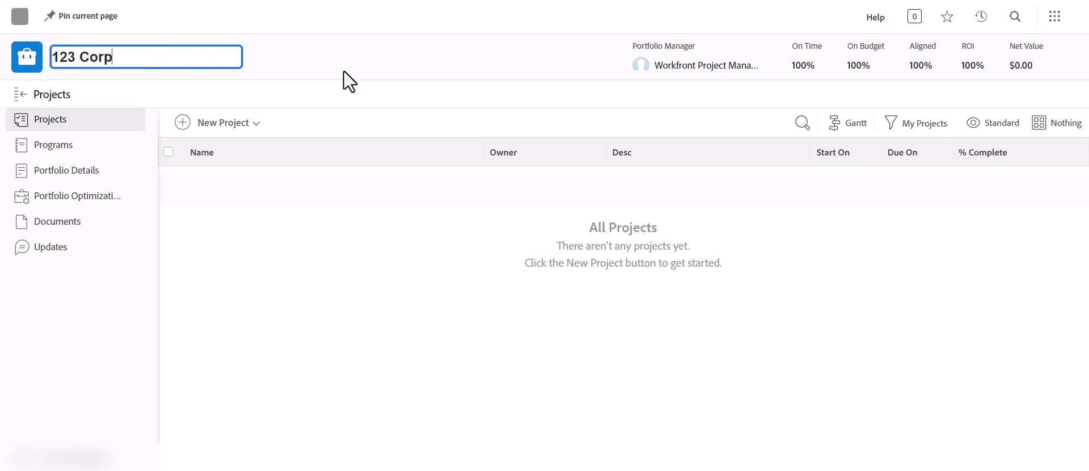
{"action": "key", "text": "Return"}
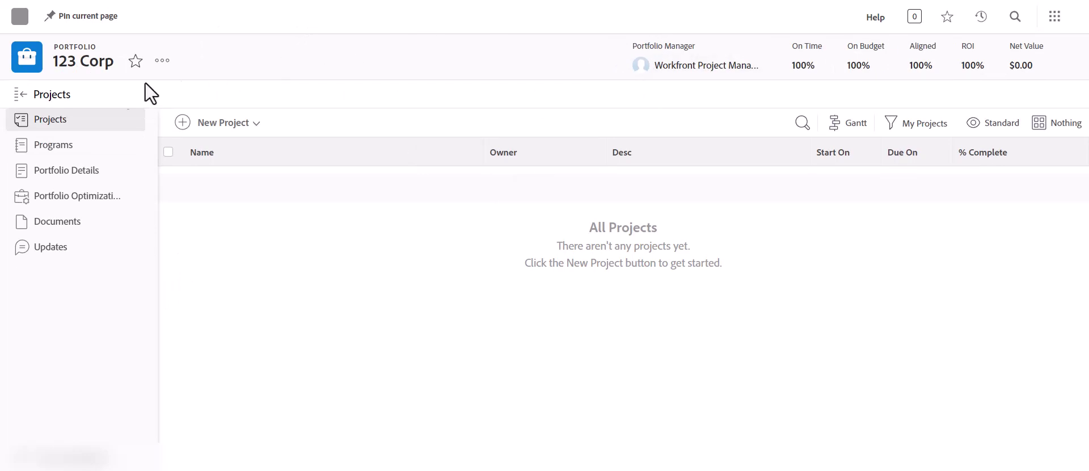
{"action": "left_click", "coordinate": [85, 171]}
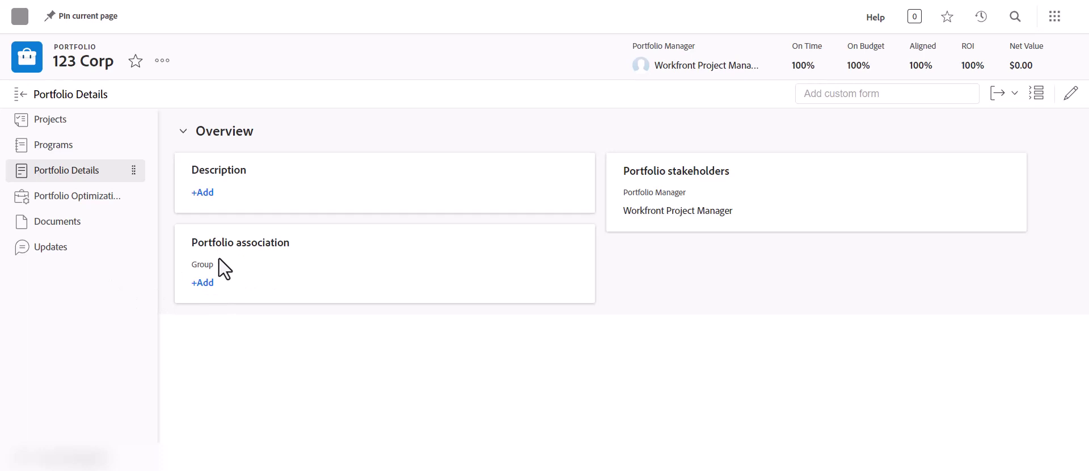
Save the portfolio description '123 Corp portfolio', then view its empty Programs list.
{"action": "left_click", "coordinate": [204, 194]}
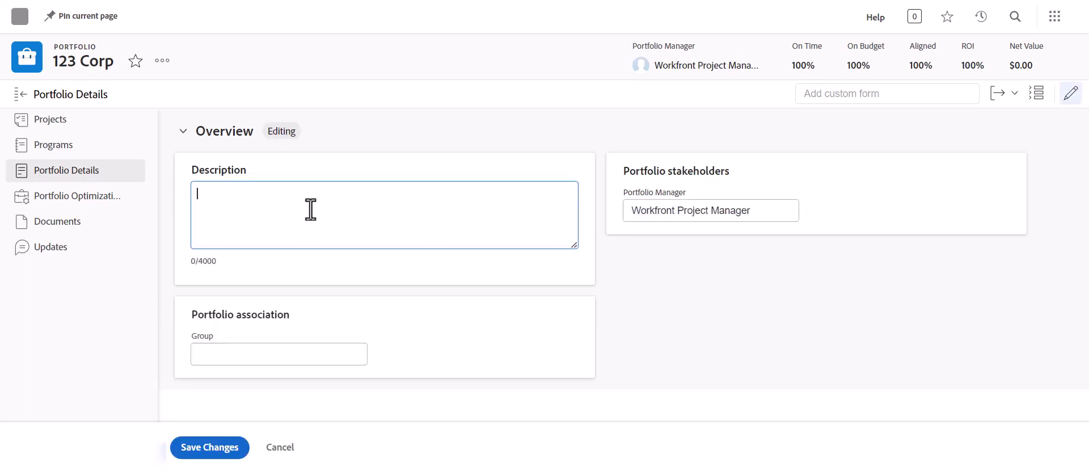
{"action": "type", "text": "123 Corp portfolio"}
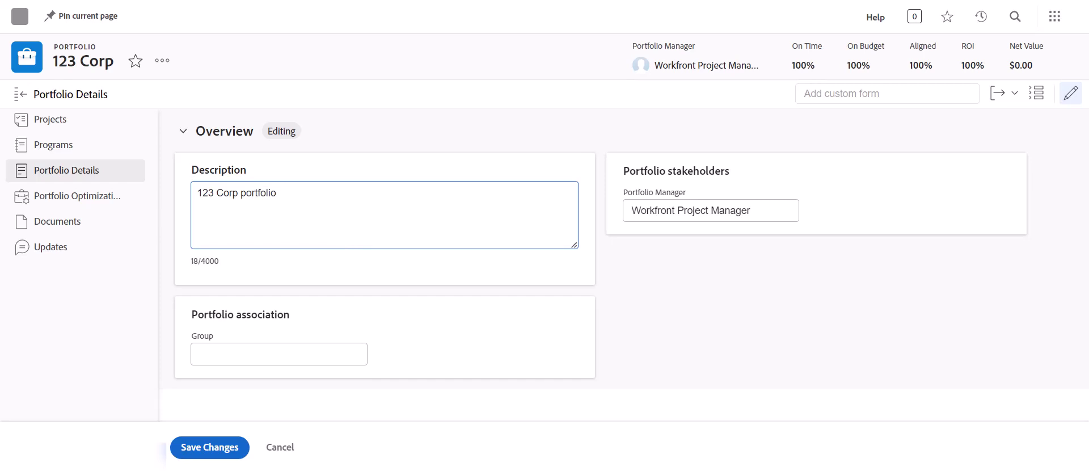
{"action": "left_click", "coordinate": [196, 449]}
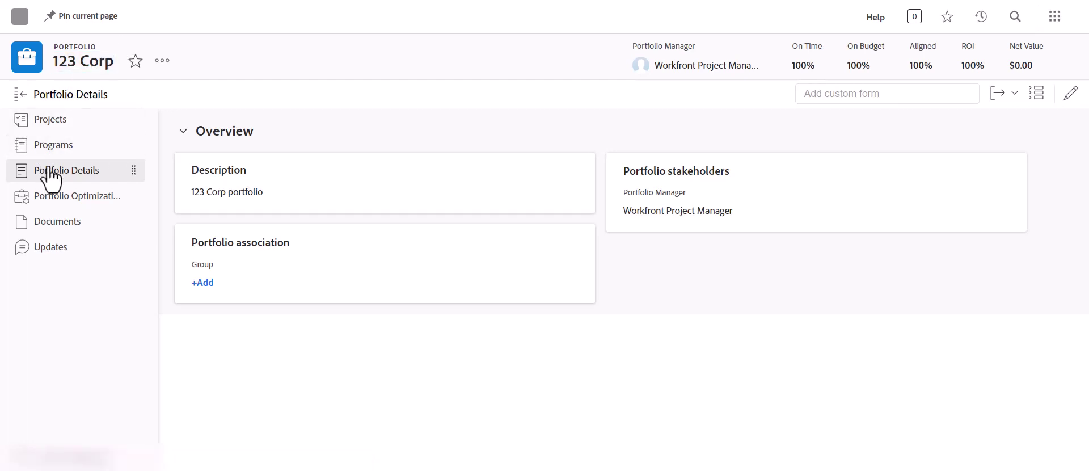
{"action": "left_click", "coordinate": [71, 149]}
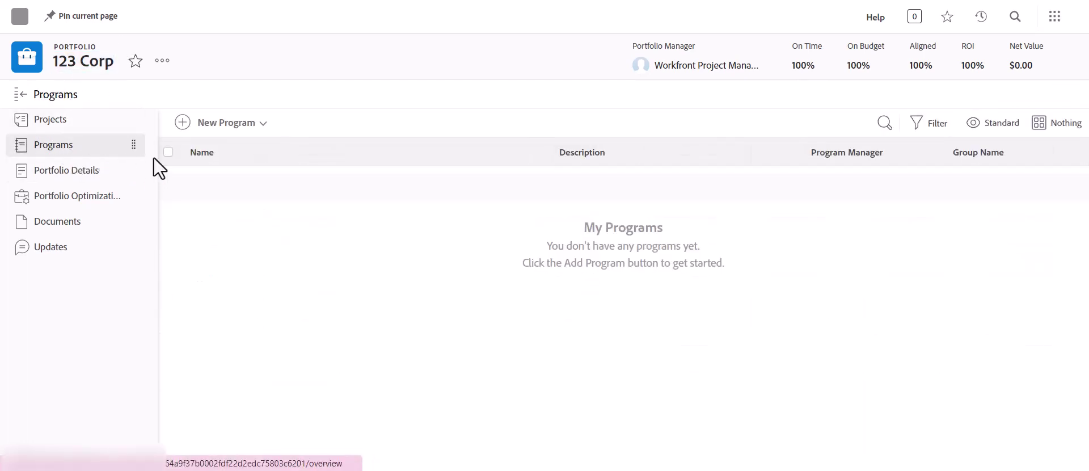
Add a new program '123 Corp 2023' to the 123 Corp portfolio and view its Program Details.
{"action": "left_click", "coordinate": [232, 124]}
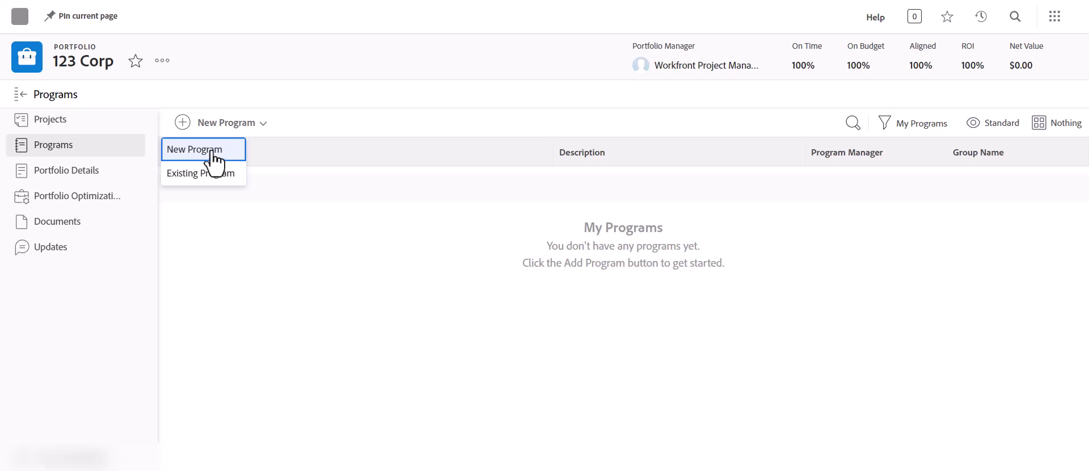
{"action": "left_click", "coordinate": [213, 155]}
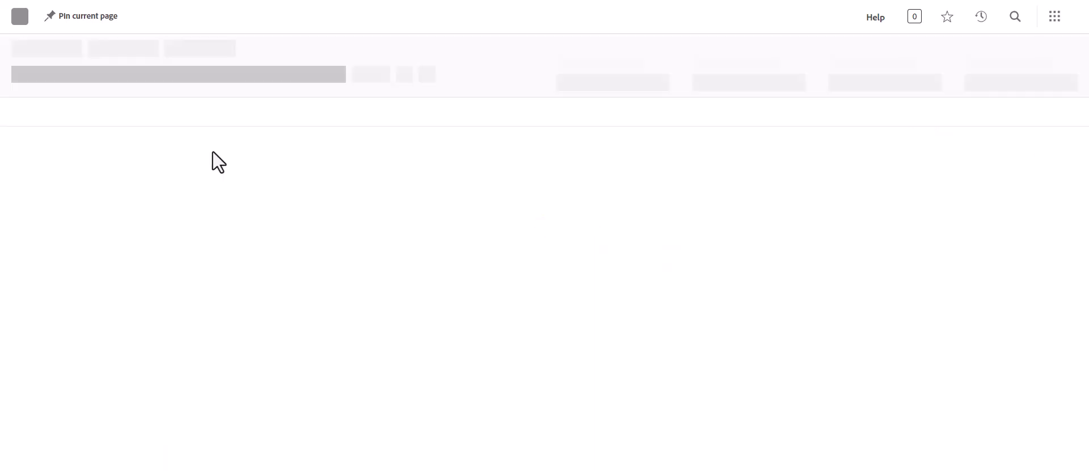
{"action": "type", "text": "123"}
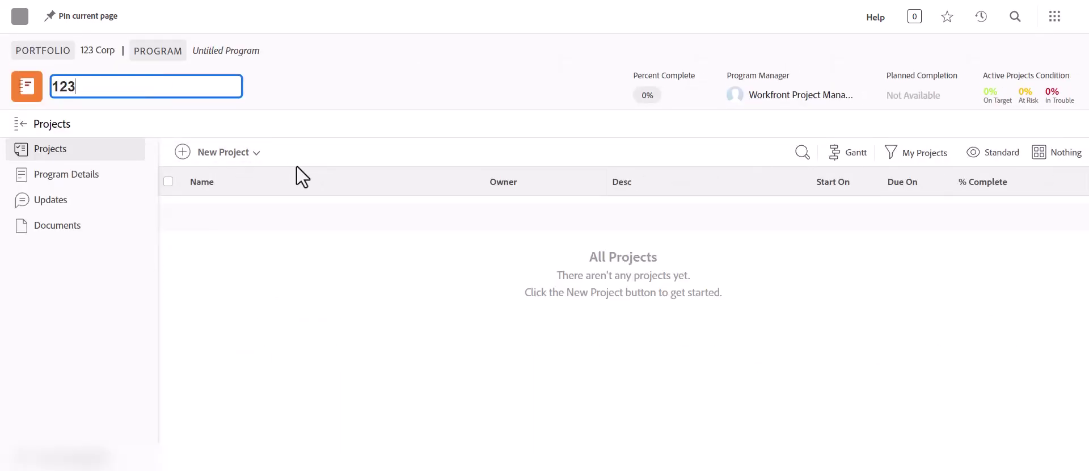
{"action": "type", "text": " Corp 2023"}
{"action": "left_click", "coordinate": [364, 67]}
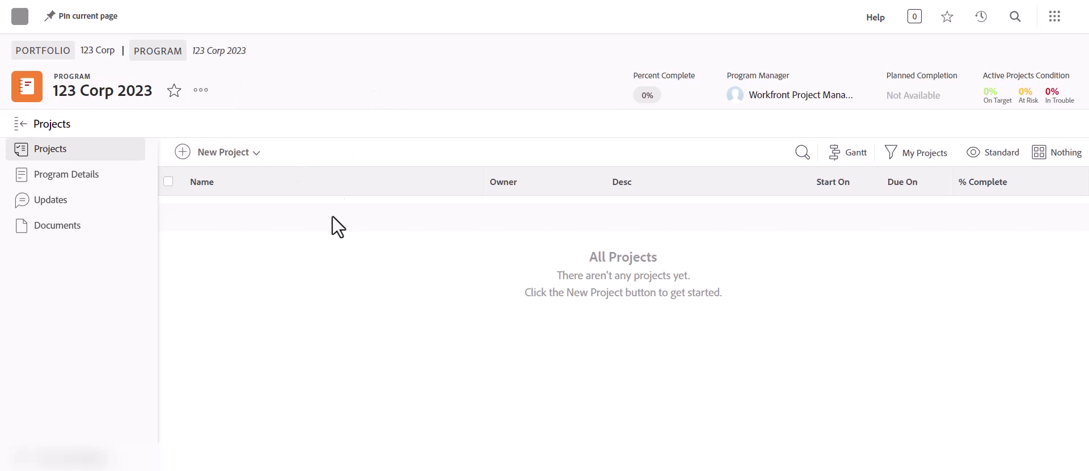
{"action": "left_click", "coordinate": [85, 176]}
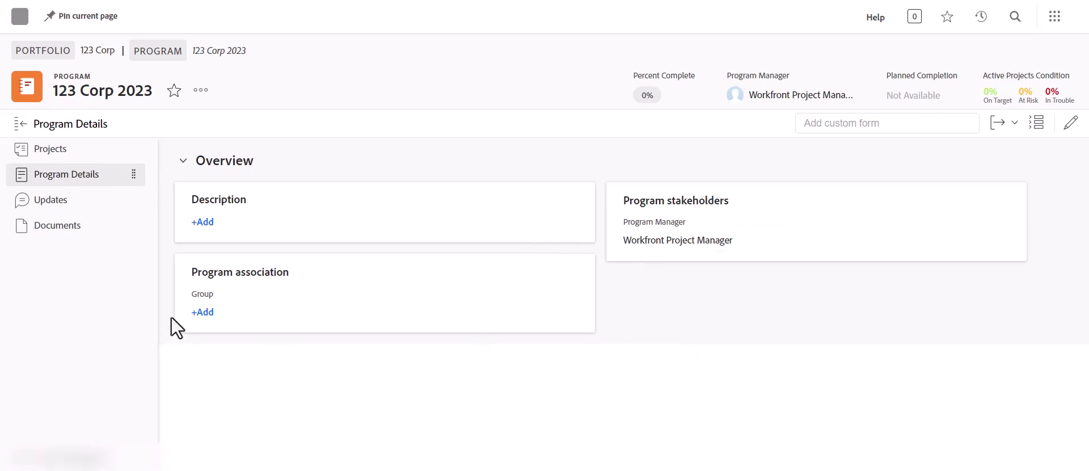
Save the program description '123 Corp program 2023', then view its empty Projects list.
{"action": "left_click", "coordinate": [227, 227]}
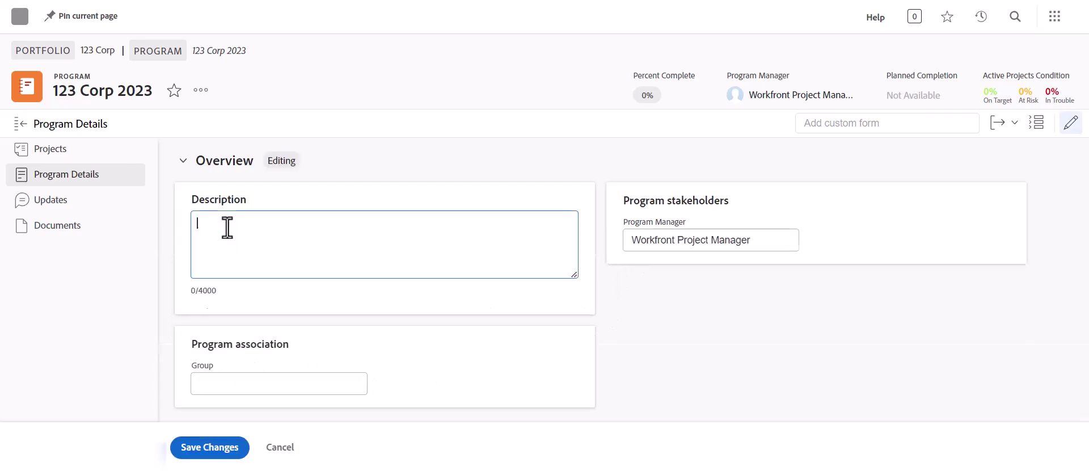
{"action": "type", "text": "123 Corp program 2023"}
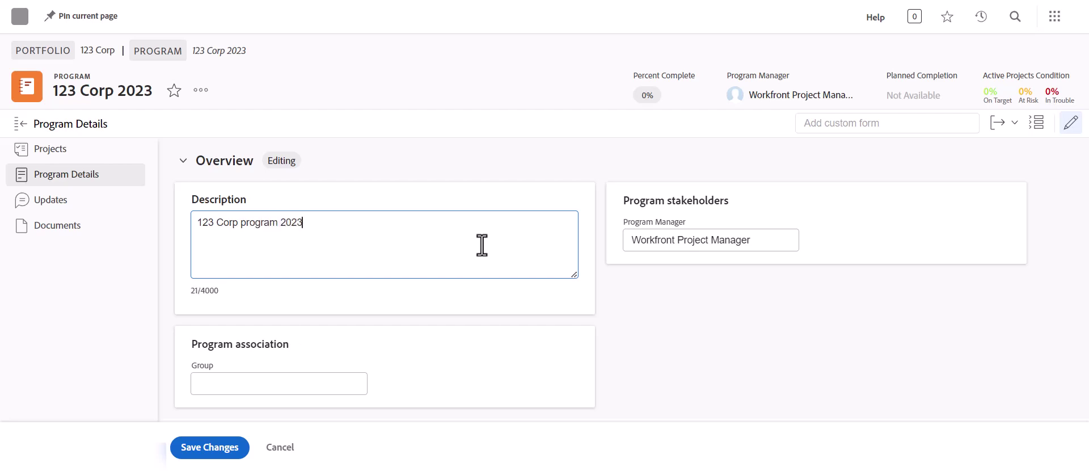
{"action": "left_click", "coordinate": [234, 448]}
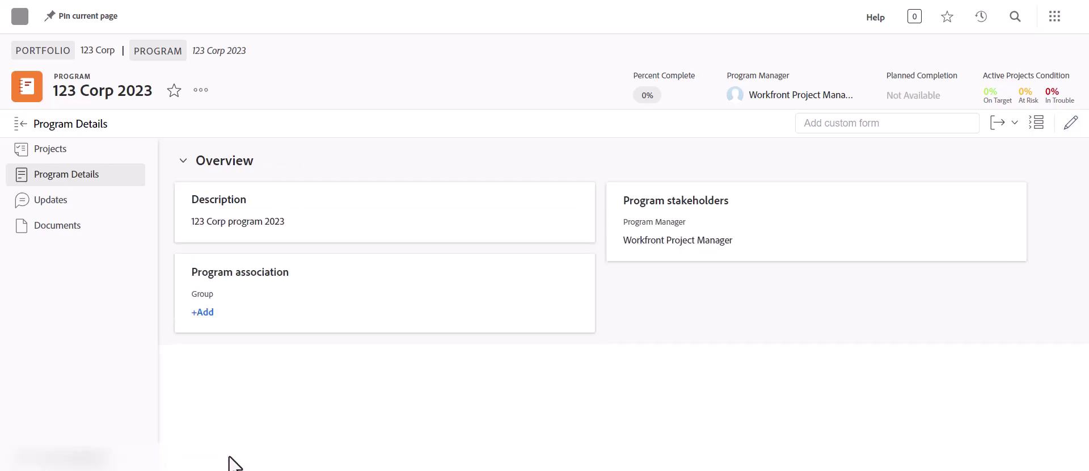
{"action": "left_click", "coordinate": [73, 164]}
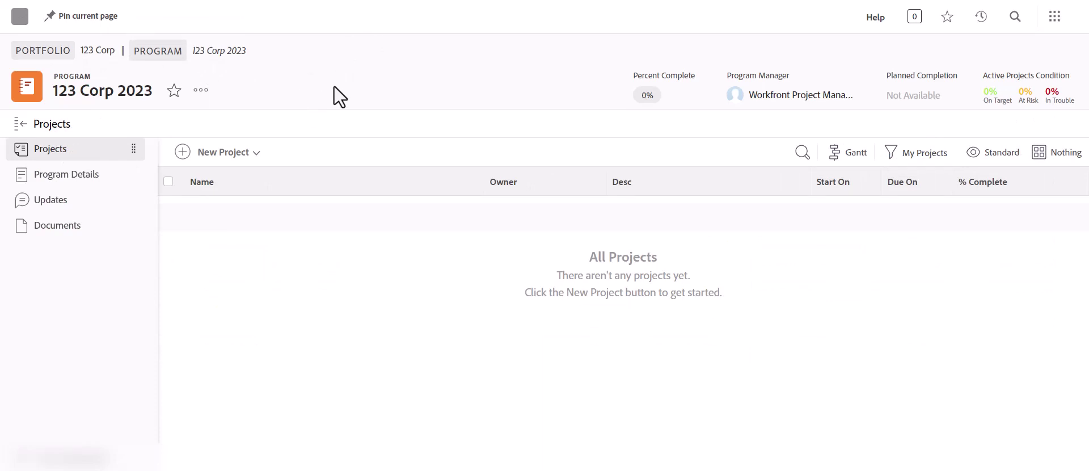
Add a new project '123 Corp 2023 Work' to the program and view its Project Details.
{"action": "left_click", "coordinate": [247, 158]}
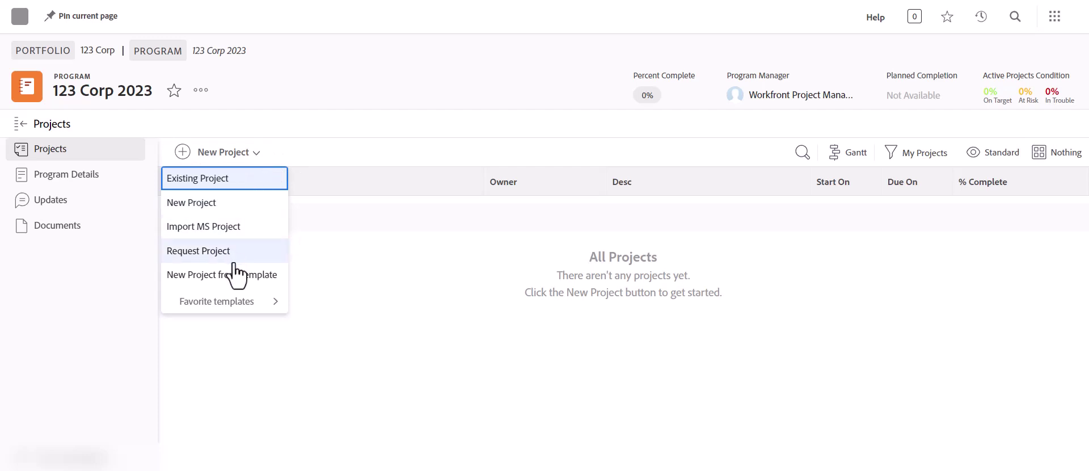
{"action": "left_click", "coordinate": [252, 204]}
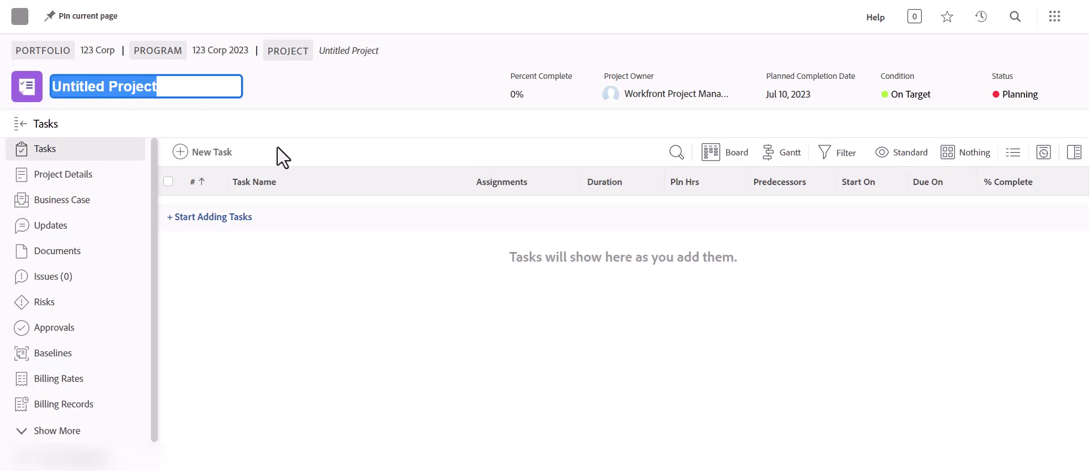
{"action": "type", "text": "123 Corp"}
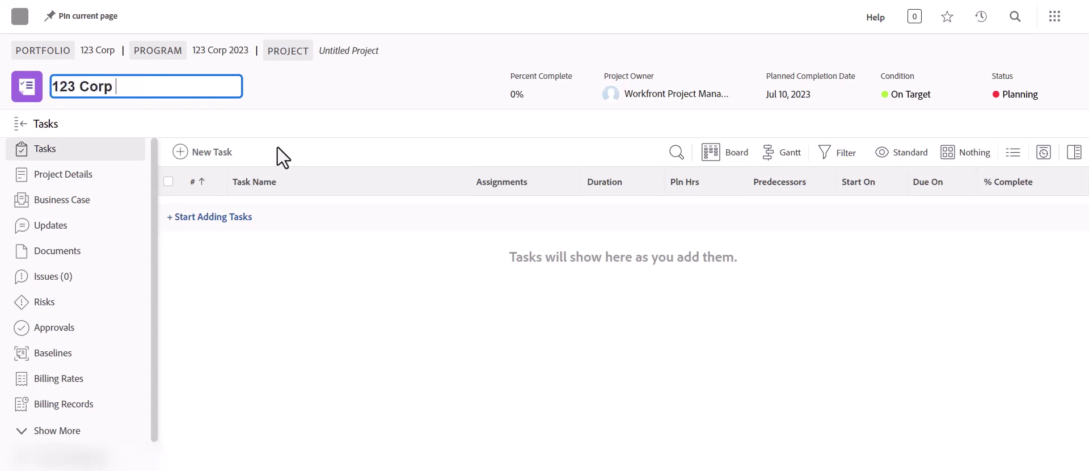
{"action": "type", "text": " 2023 Work"}
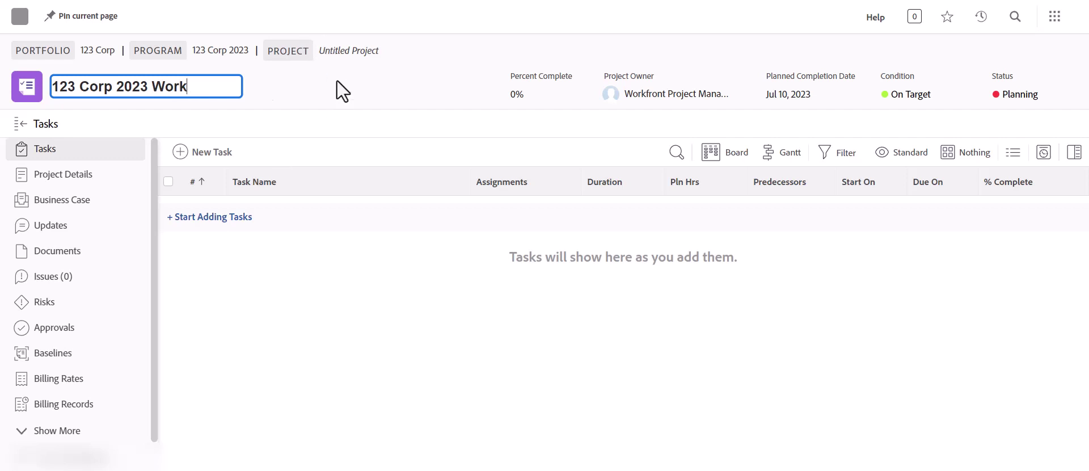
{"action": "key", "text": "Return"}
{"action": "left_click_drag", "start_coordinate": [590, 316], "coordinate": [216, 287]}
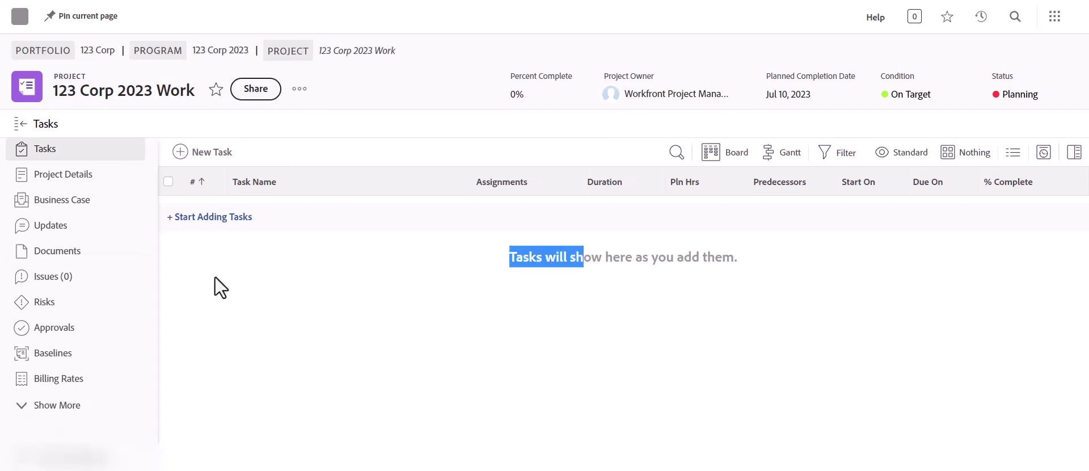
{"action": "left_click", "coordinate": [91, 175]}
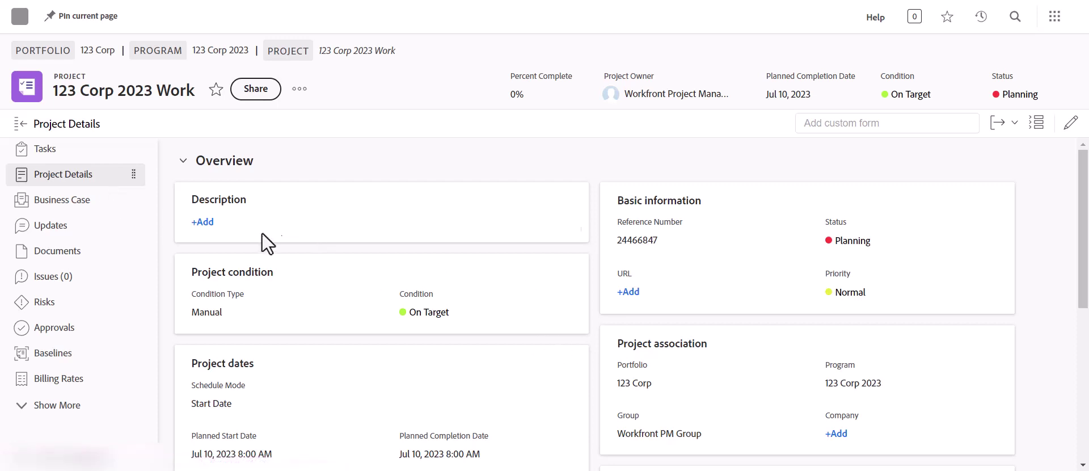
Enter the project description '123 Corp 2023 work'.
{"action": "left_click", "coordinate": [202, 222]}
{"action": "type", "text": "12"}
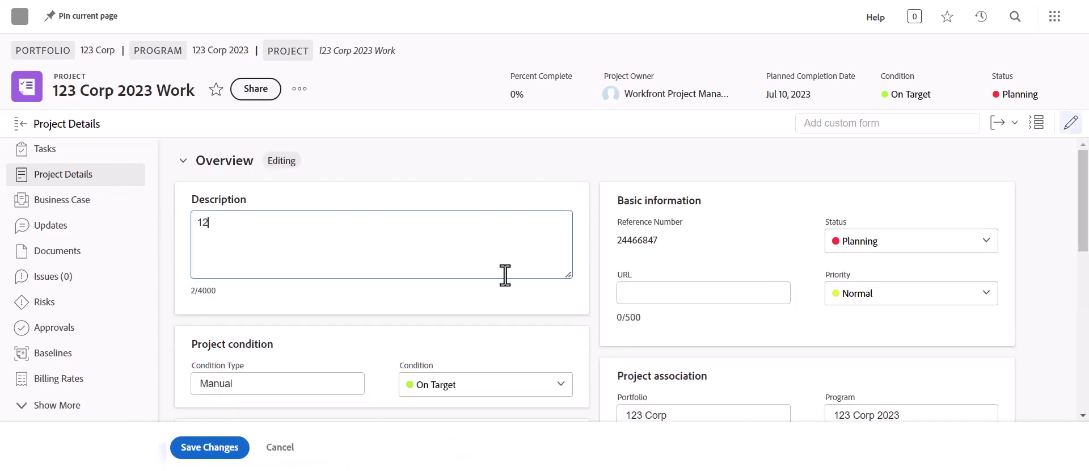
{"action": "type", "text": "3 Corp 2023 work"}
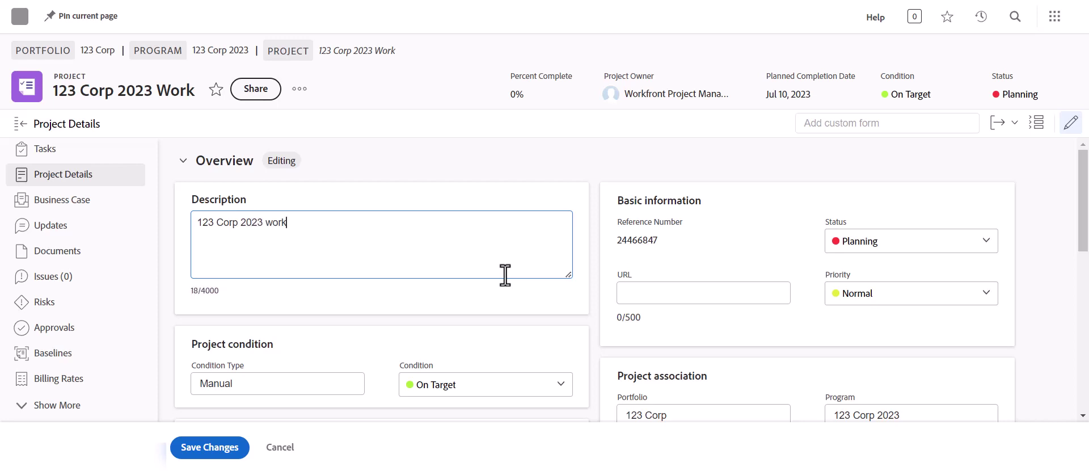
{"action": "left_click", "coordinate": [507, 184]}
Review the Project dates, leaving Schedule Mode as Start Date.
{"action": "scroll", "coordinate": [518, 250], "scroll_direction": "down", "scroll_amount": 3}
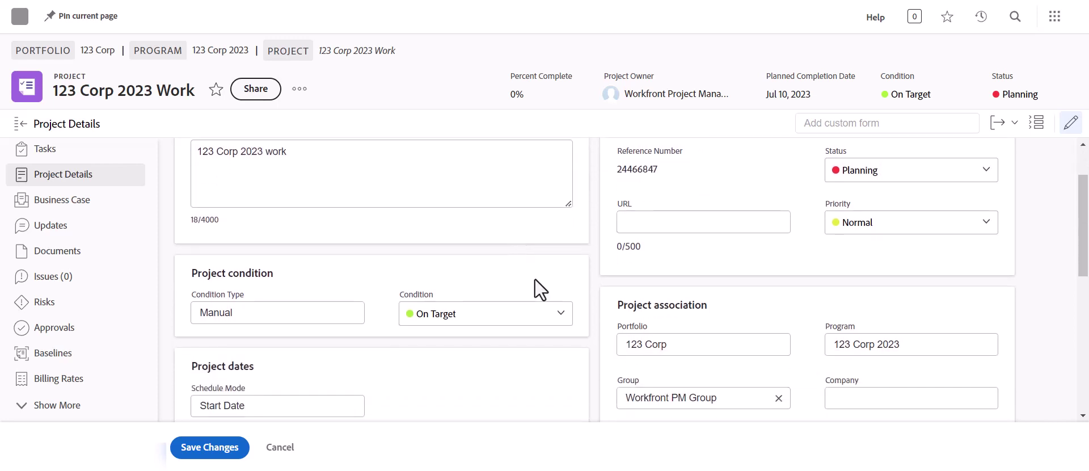
{"action": "scroll", "coordinate": [498, 278], "scroll_direction": "down", "scroll_amount": 2}
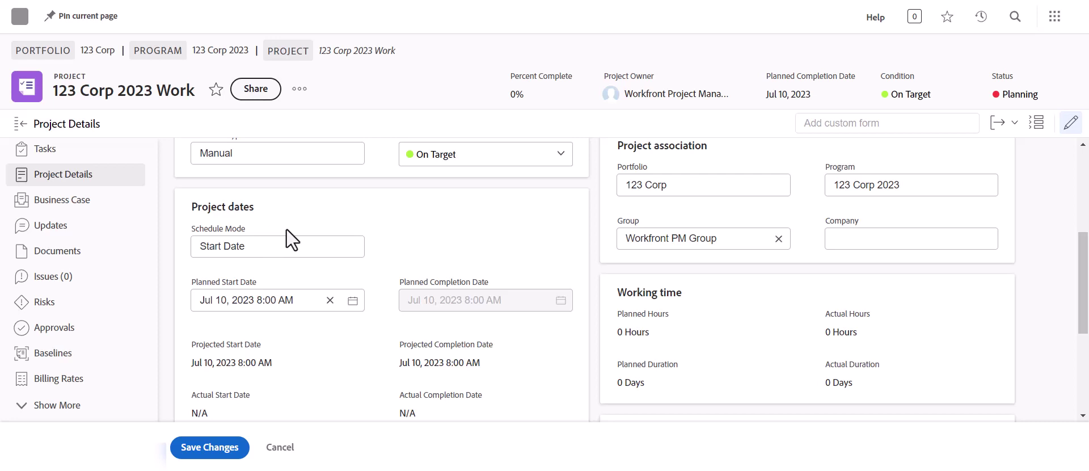
{"action": "left_click", "coordinate": [248, 245]}
{"action": "left_click", "coordinate": [316, 220]}
Change the project's Schedule Mode to Completion Date.
{"action": "left_click", "coordinate": [293, 246]}
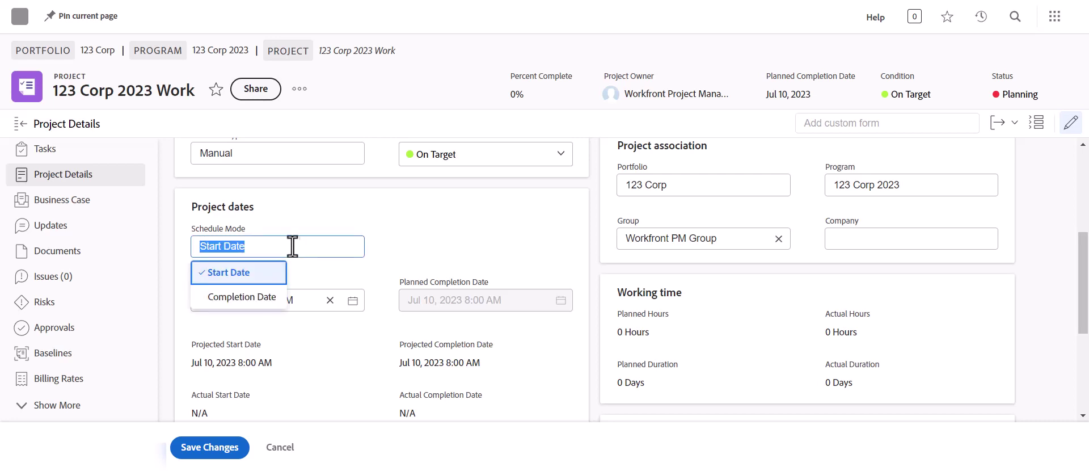
{"action": "left_click", "coordinate": [265, 298]}
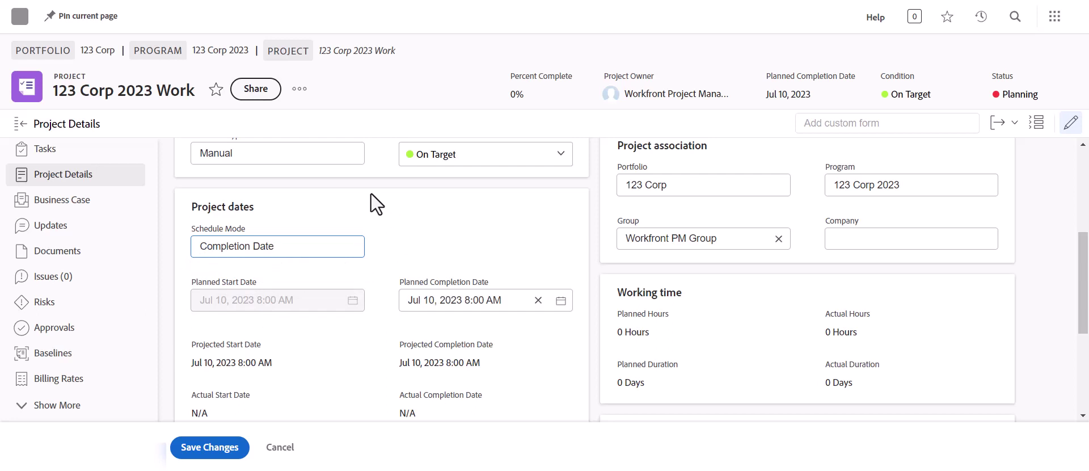
{"action": "left_click", "coordinate": [321, 215]}
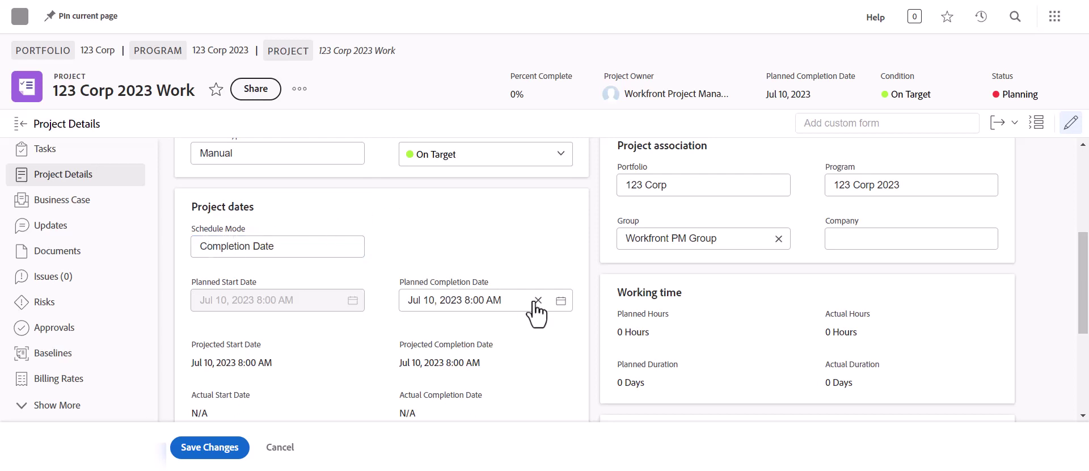
Set the Planned Completion Date to December 31, 2023 at 5:00 PM.
{"action": "left_click", "coordinate": [561, 300]}
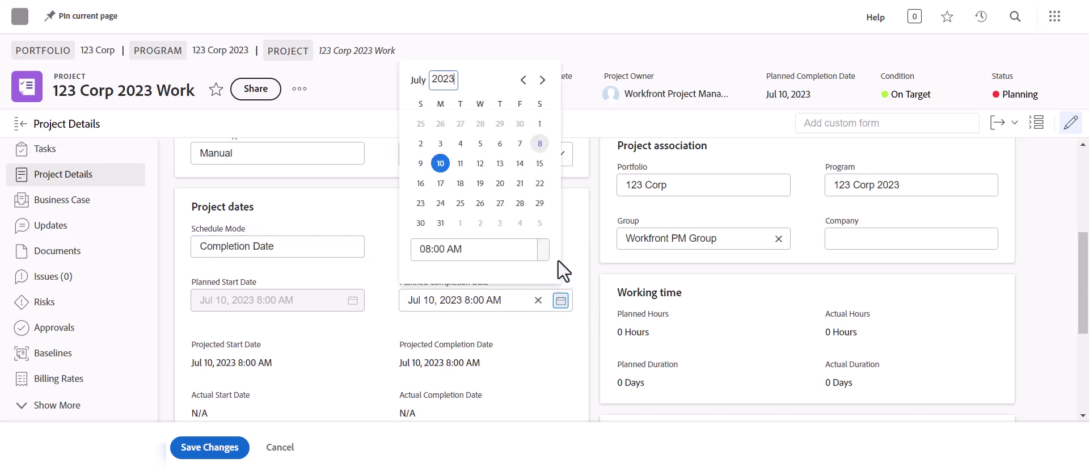
{"action": "left_click", "coordinate": [542, 80]}
{"action": "left_click", "coordinate": [542, 80]}
{"action": "left_click", "coordinate": [543, 80]}
{"action": "left_click", "coordinate": [543, 80]}
{"action": "left_click", "coordinate": [542, 80]}
{"action": "left_click", "coordinate": [542, 80]}
{"action": "left_click", "coordinate": [523, 80]}
{"action": "left_click", "coordinate": [523, 80]}
{"action": "left_click", "coordinate": [542, 80]}
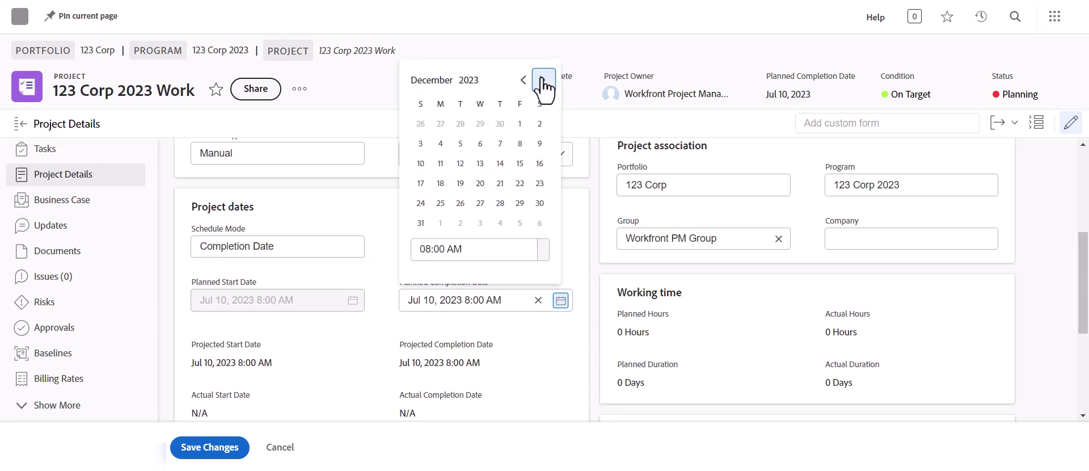
{"action": "left_click", "coordinate": [420, 222]}
{"action": "left_click", "coordinate": [456, 250]}
{"action": "type", "text": "023 5:00 PM"}
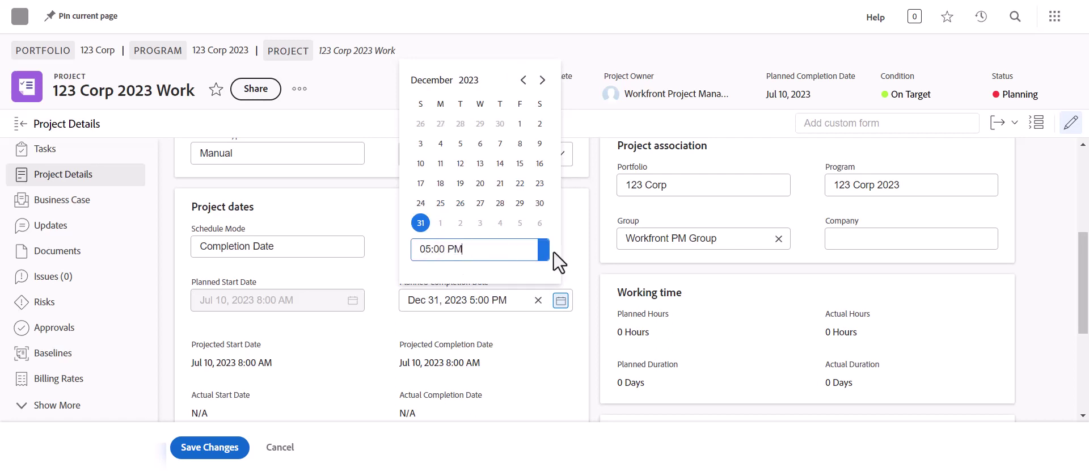
{"action": "left_click", "coordinate": [392, 220]}
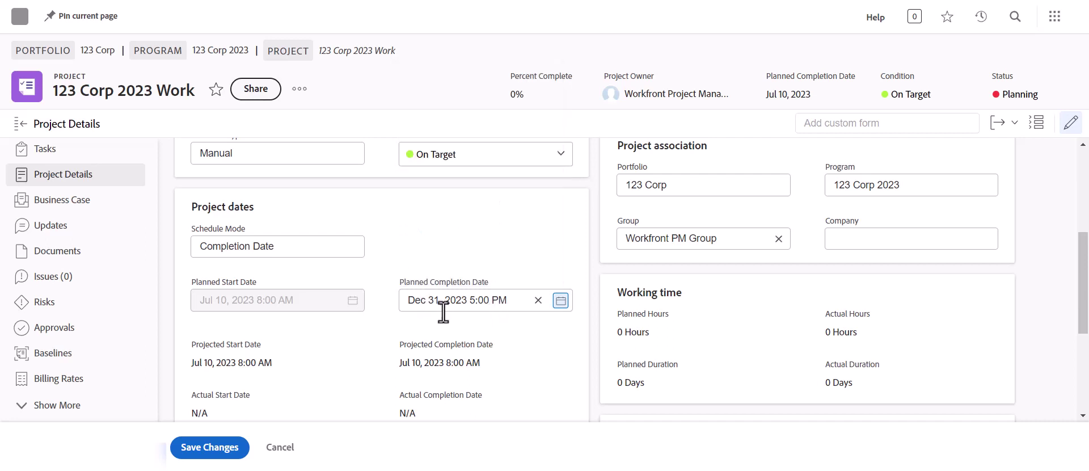
{"action": "left_click", "coordinate": [401, 256]}
{"action": "left_click", "coordinate": [287, 246]}
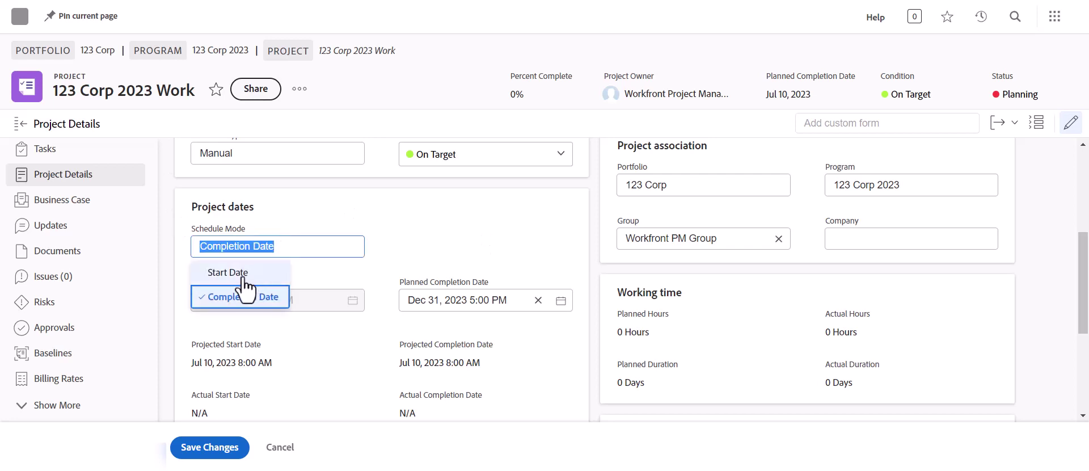
Switch Schedule Mode back to Start Date, keeping the Dec 31, 2023 completion.
{"action": "left_click", "coordinate": [244, 274]}
{"action": "left_click", "coordinate": [302, 211]}
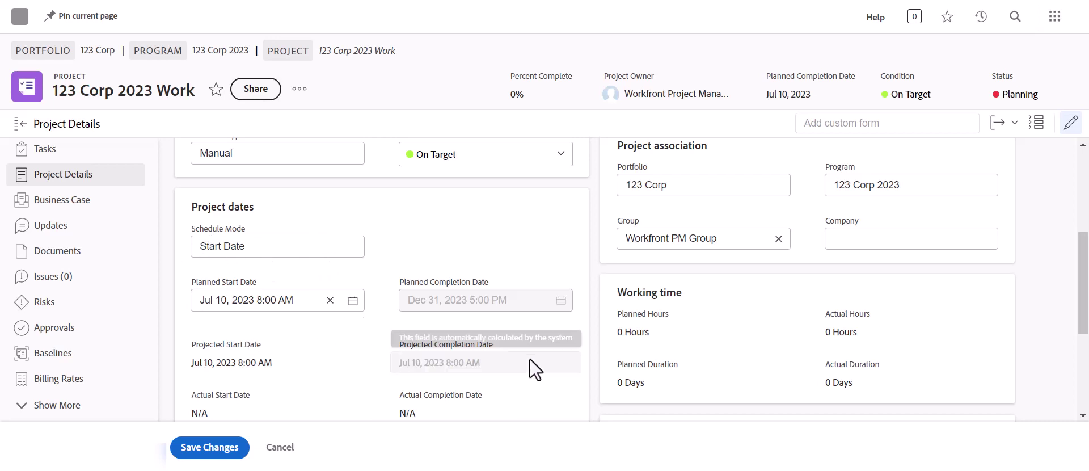
{"action": "scroll", "coordinate": [530, 357], "scroll_direction": "down", "scroll_amount": 4}
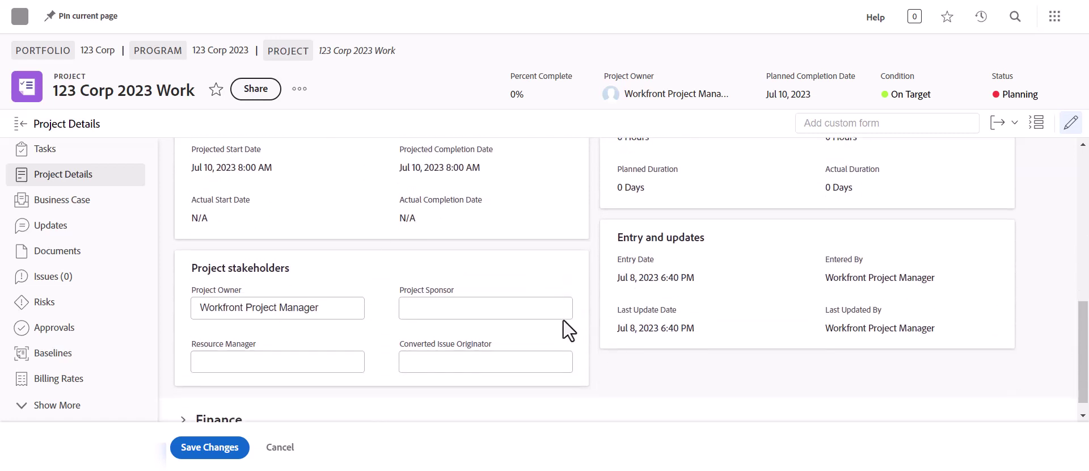
{"action": "scroll", "coordinate": [561, 304], "scroll_direction": "down", "scroll_amount": 1}
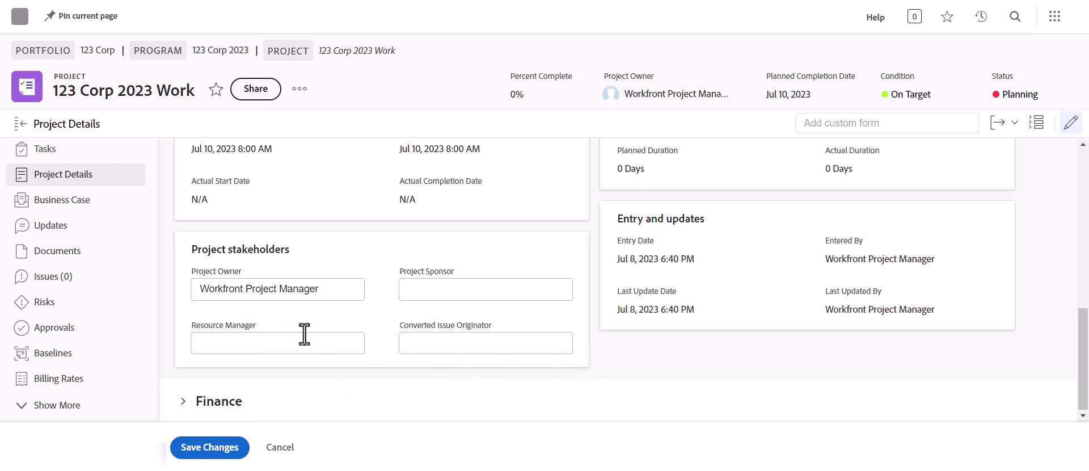
{"action": "scroll", "coordinate": [646, 392], "scroll_direction": "up", "scroll_amount": 1}
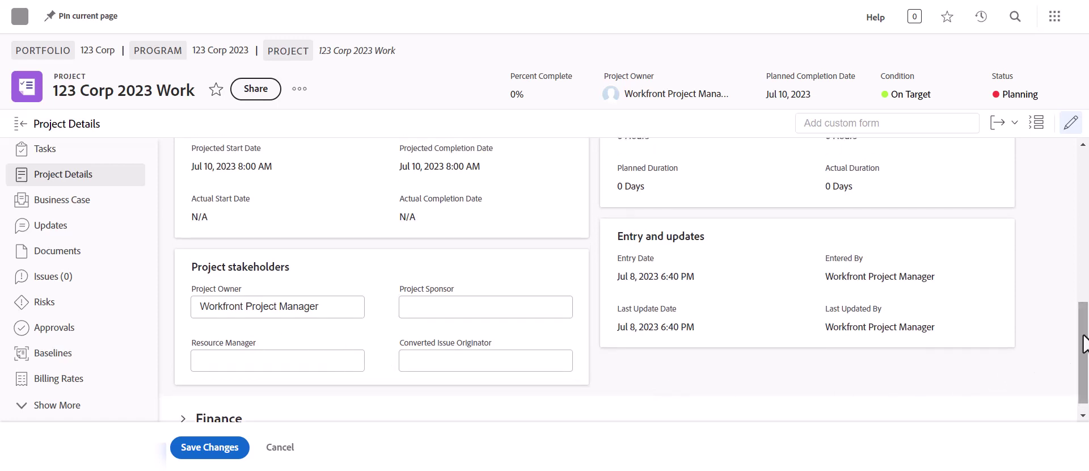
{"action": "left_click_drag", "start_coordinate": [1082, 334], "coordinate": [1085, 239]}
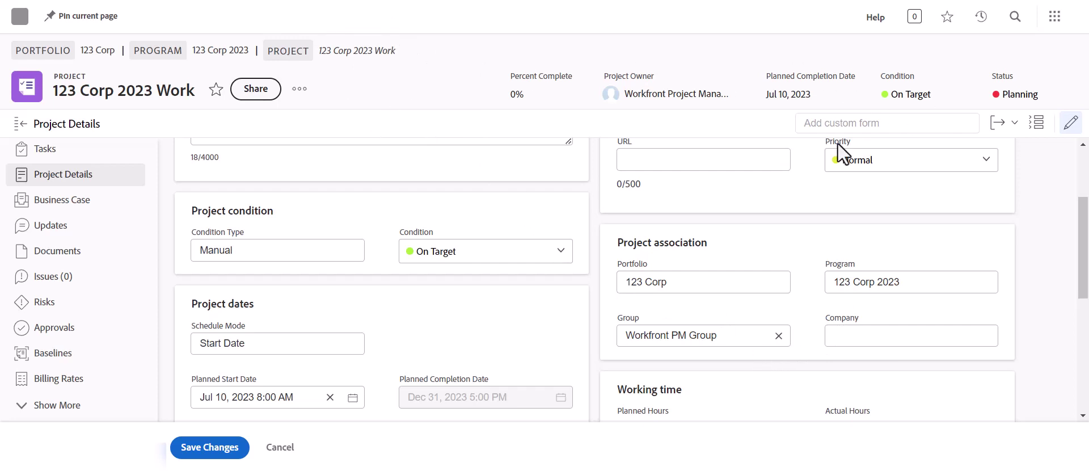
Open Setup in a new browser tab and go to its Companies list.
{"action": "left_click", "coordinate": [1055, 20]}
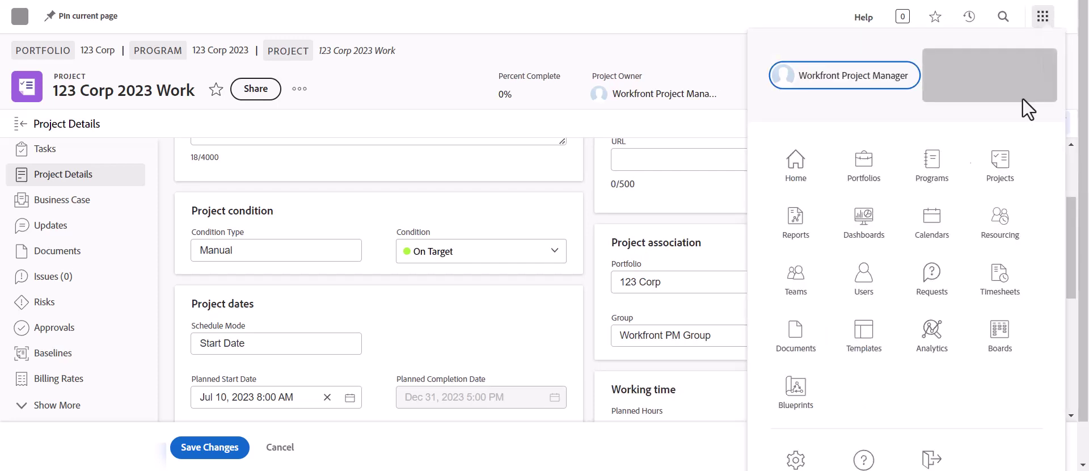
{"action": "scroll", "coordinate": [825, 442], "scroll_direction": "down", "scroll_amount": 1}
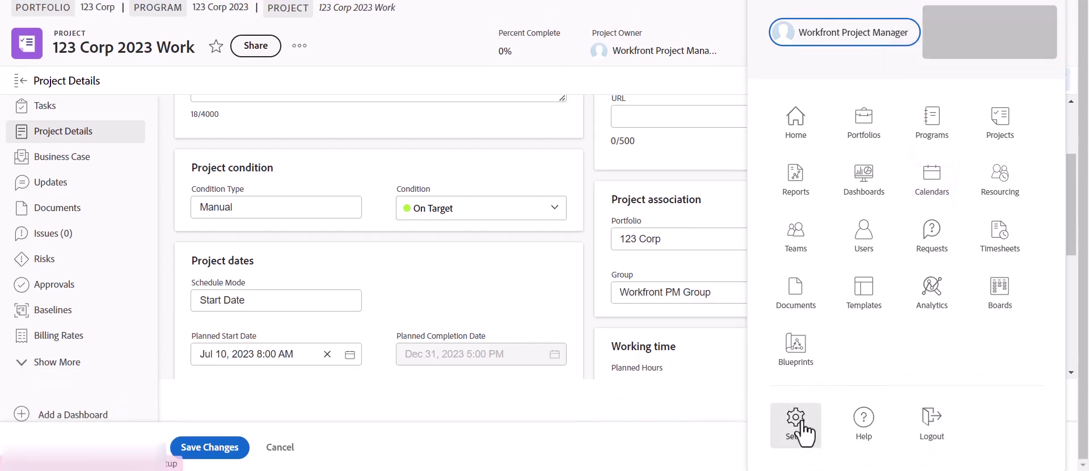
{"action": "right_click", "coordinate": [798, 418]}
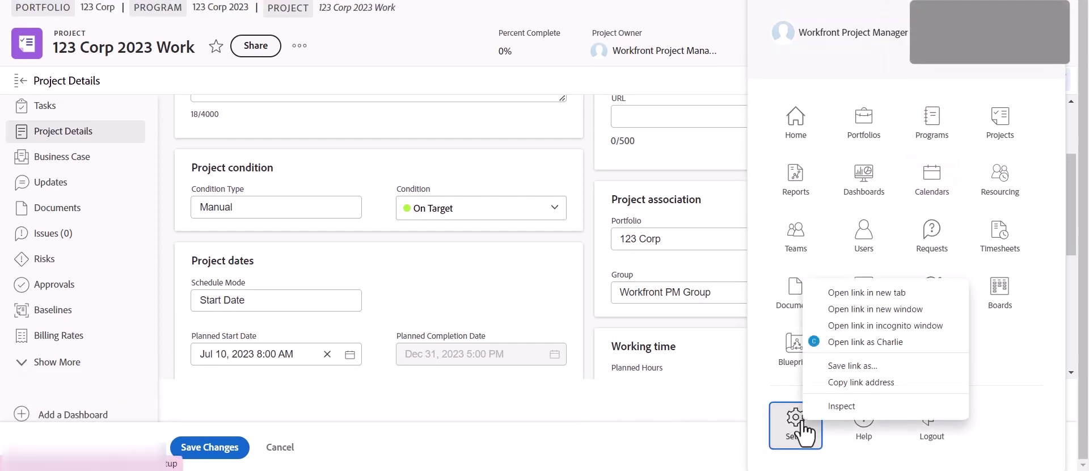
{"action": "left_click", "coordinate": [878, 292]}
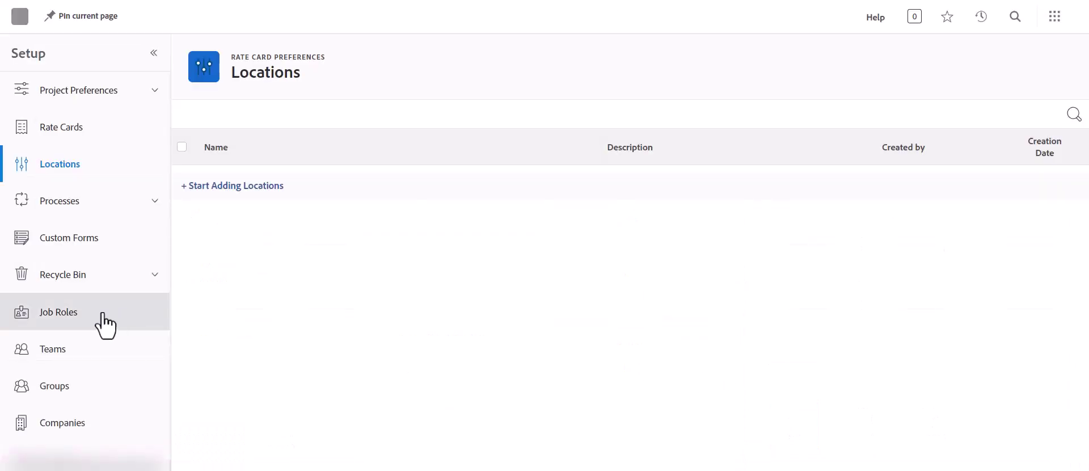
{"action": "scroll", "coordinate": [92, 363], "scroll_direction": "down", "scroll_amount": 3}
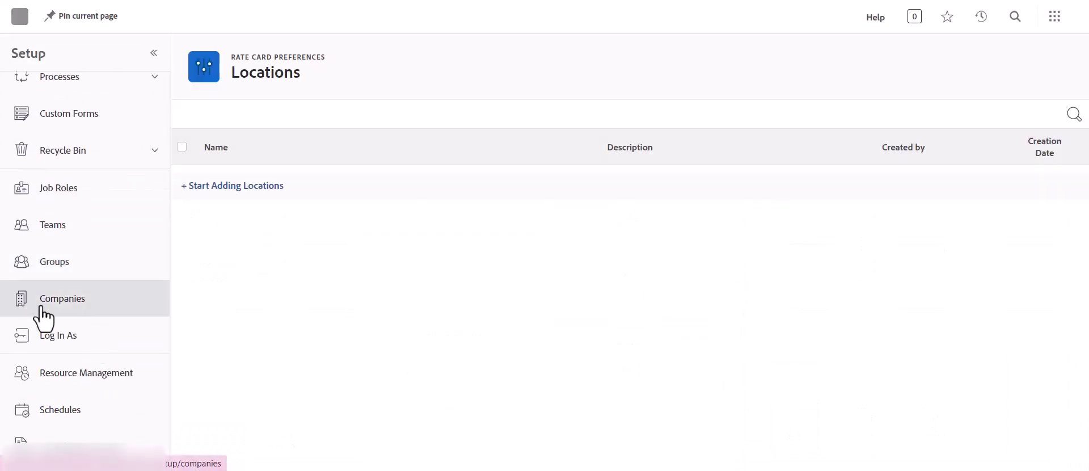
{"action": "left_click", "coordinate": [96, 307]}
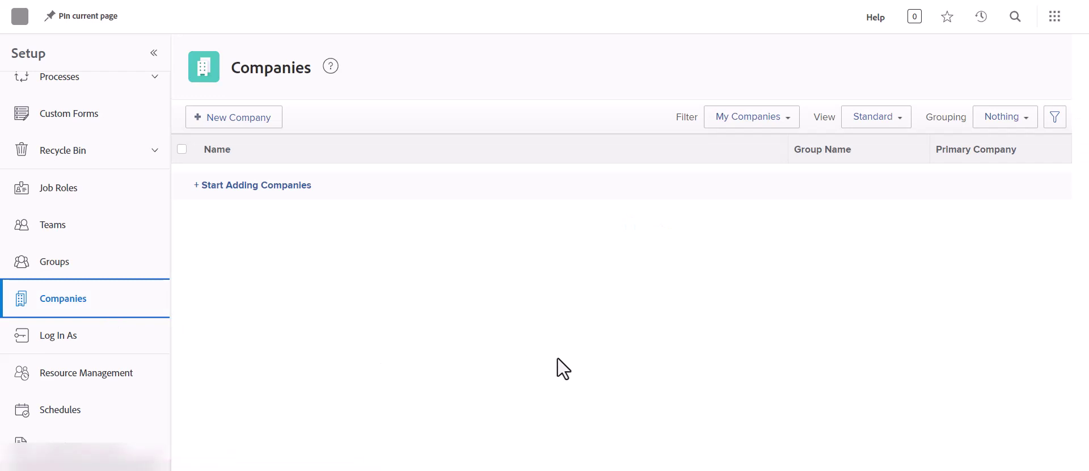
Create a new active company named '123 Corp'.
{"action": "left_click", "coordinate": [264, 126]}
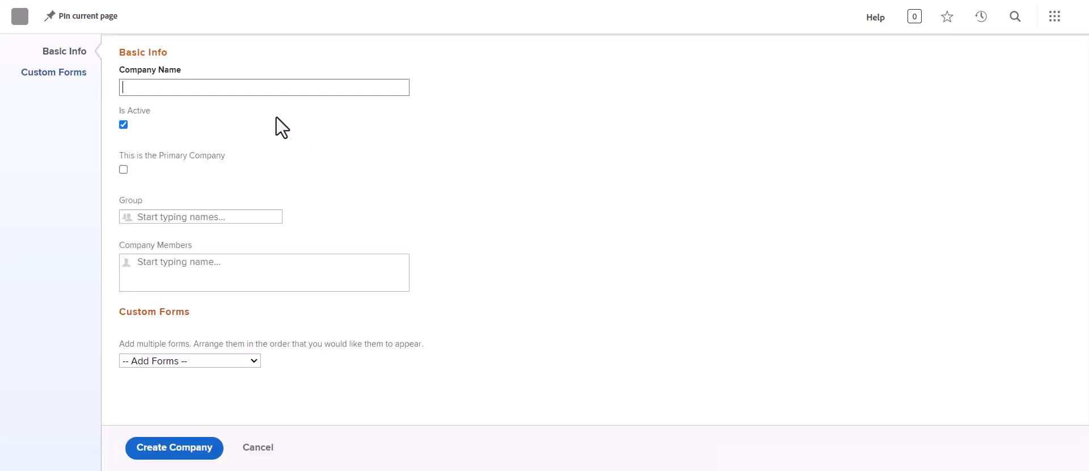
{"action": "type", "text": "1"}
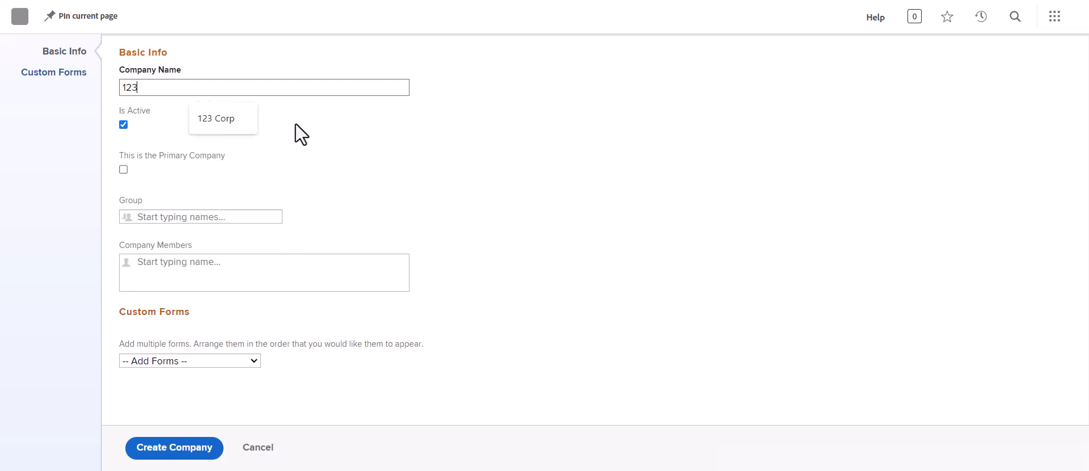
{"action": "type", "text": "23"}
{"action": "left_click", "coordinate": [211, 119]}
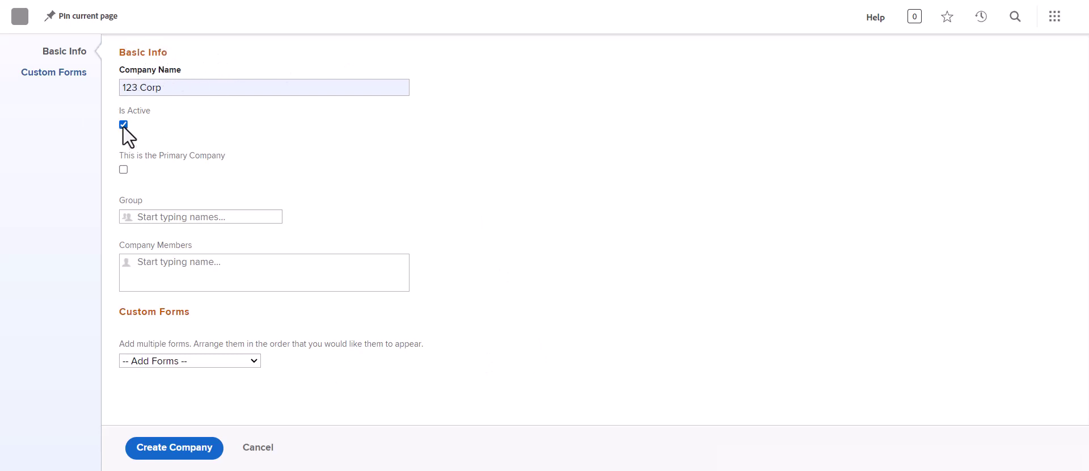
{"action": "left_click", "coordinate": [189, 448]}
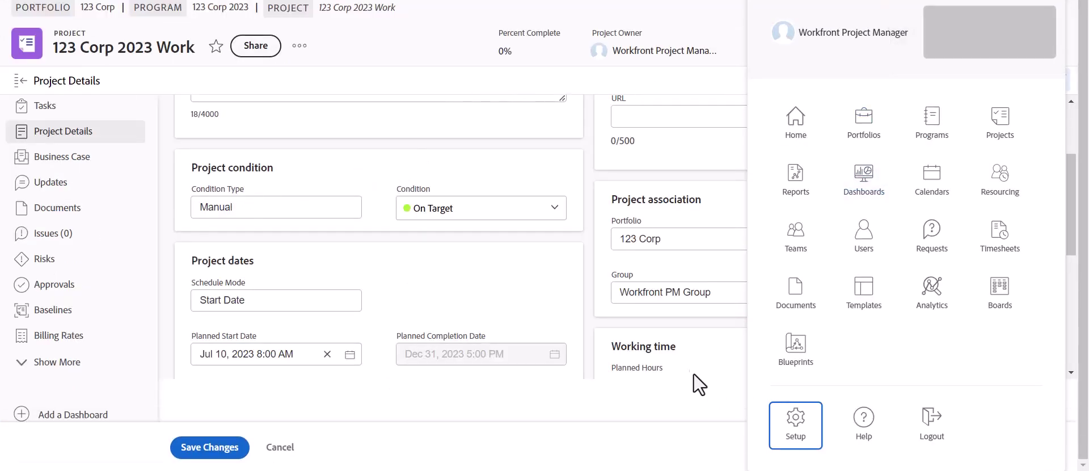
Set the project's Company under Project association to '123 Corp'.
{"action": "left_click", "coordinate": [603, 406]}
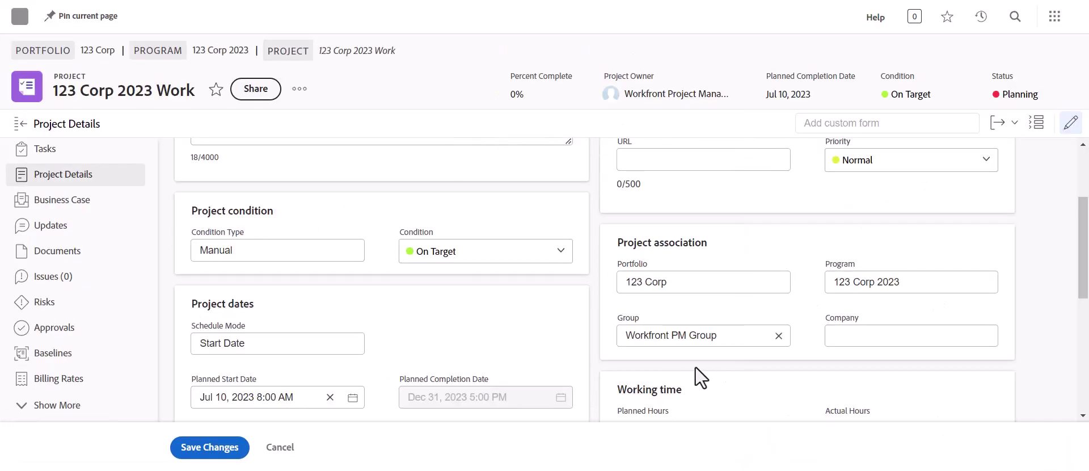
{"action": "left_click", "coordinate": [877, 336]}
{"action": "type", "text": "123"}
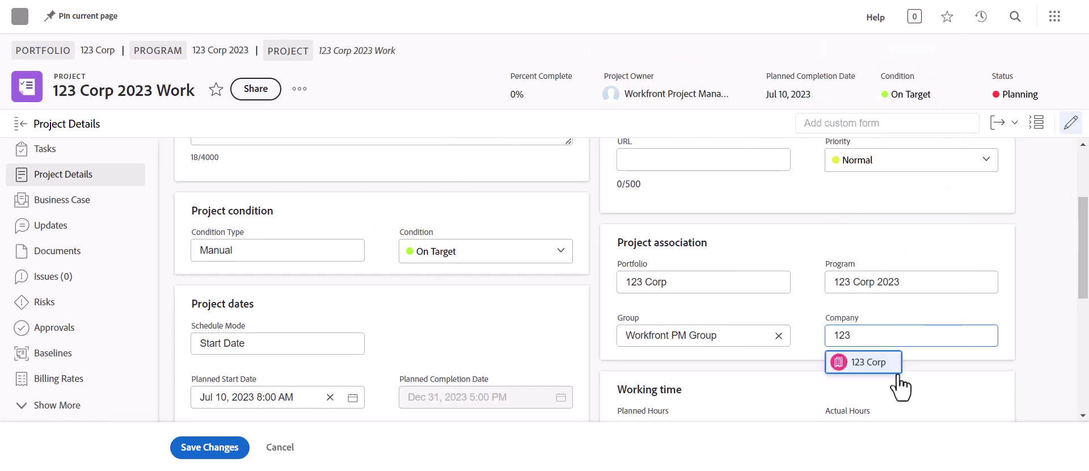
{"action": "left_click", "coordinate": [887, 367]}
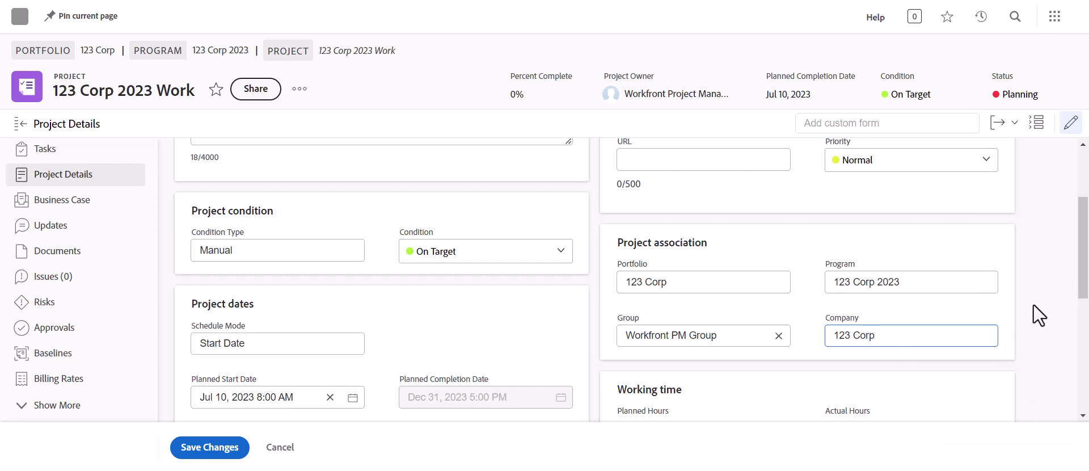
{"action": "left_click_drag", "start_coordinate": [1084, 260], "coordinate": [1086, 287]}
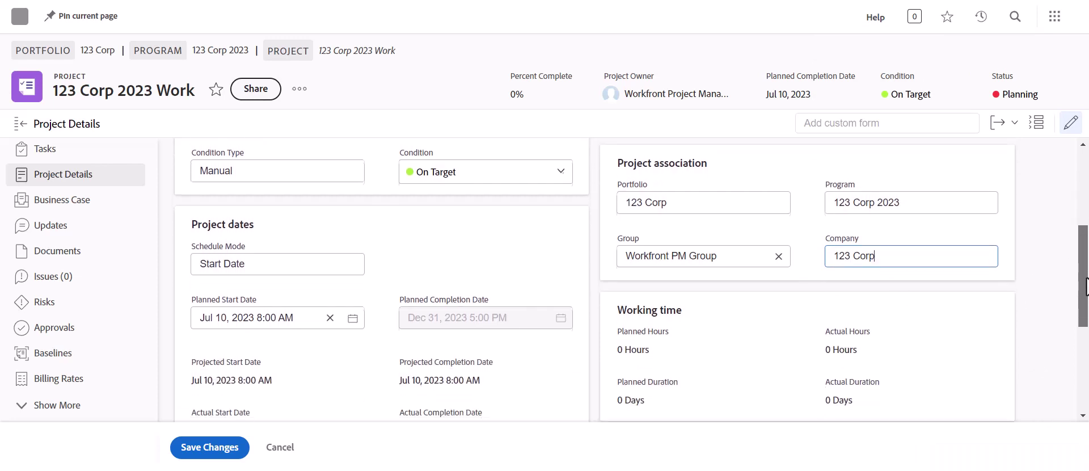
{"action": "scroll", "coordinate": [1086, 278], "scroll_direction": "down", "scroll_amount": 1}
{"action": "left_click", "coordinate": [1036, 250]}
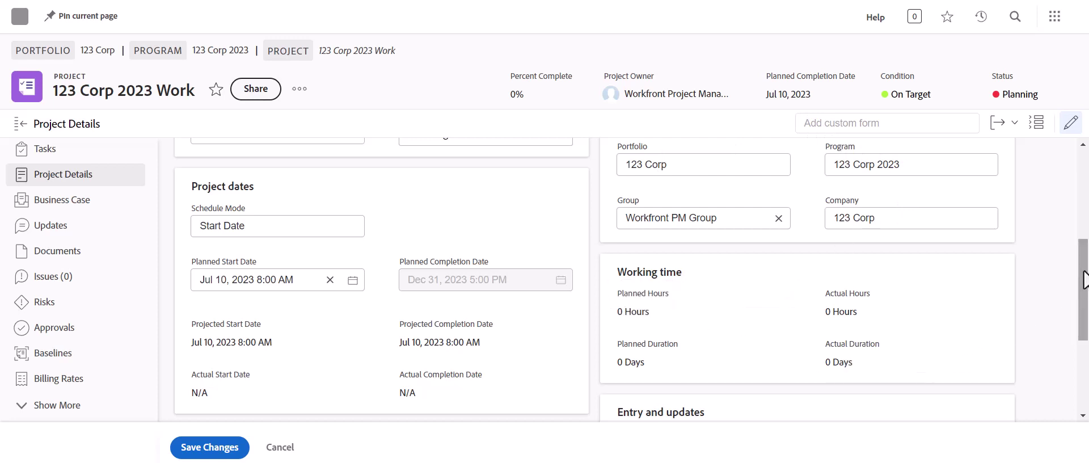
{"action": "scroll", "coordinate": [1086, 289], "scroll_direction": "down", "scroll_amount": 1}
{"action": "scroll", "coordinate": [1087, 293], "scroll_direction": "up", "scroll_amount": 1}
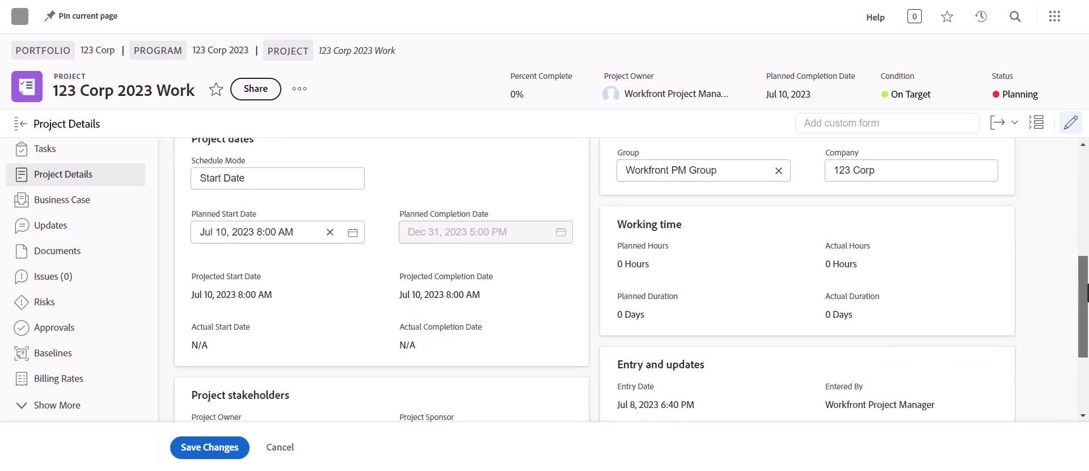